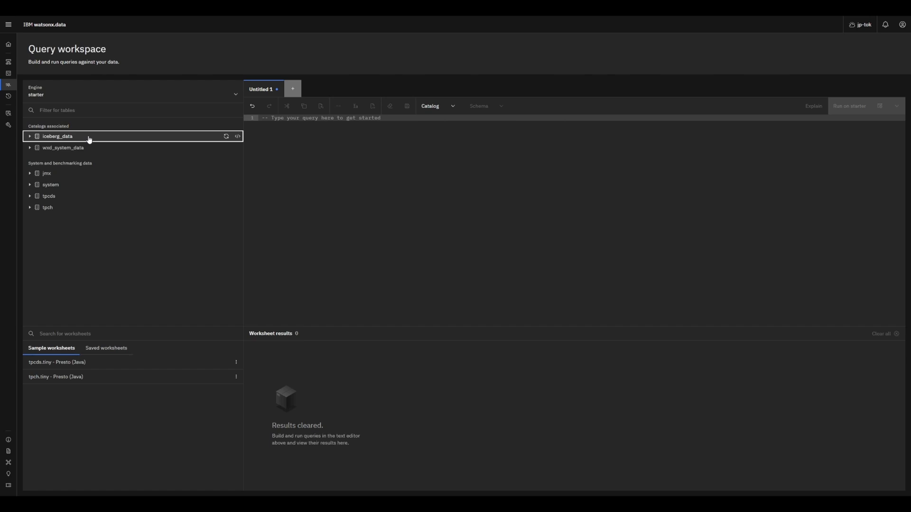
# Expand iceberg_data > modern and show the columns of the person, knows, software and created tables.
pyautogui.click(89, 137)
pyautogui.click(69, 148)
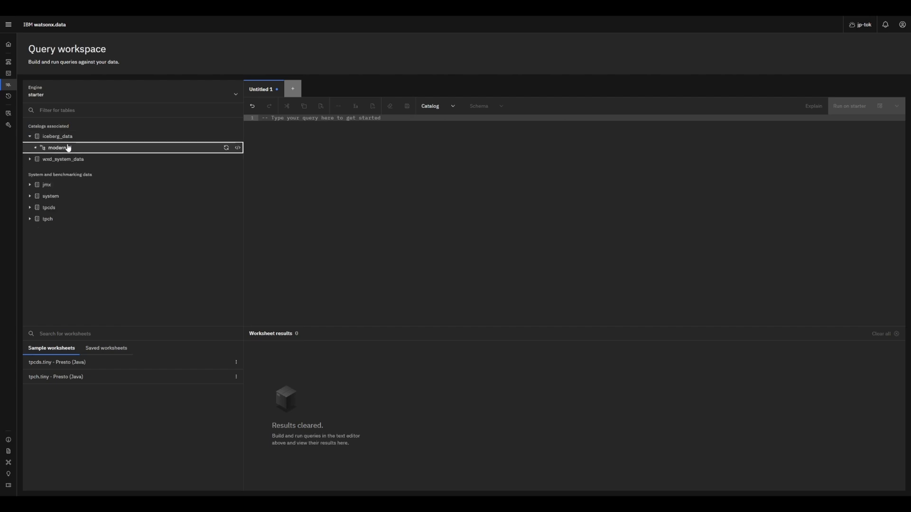
pyautogui.click(68, 148)
pyautogui.click(64, 160)
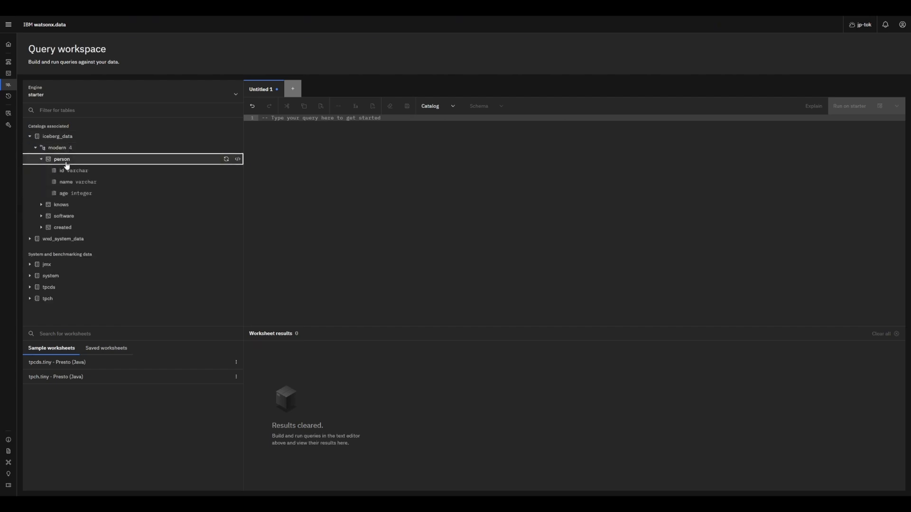
pyautogui.click(67, 207)
pyautogui.click(76, 262)
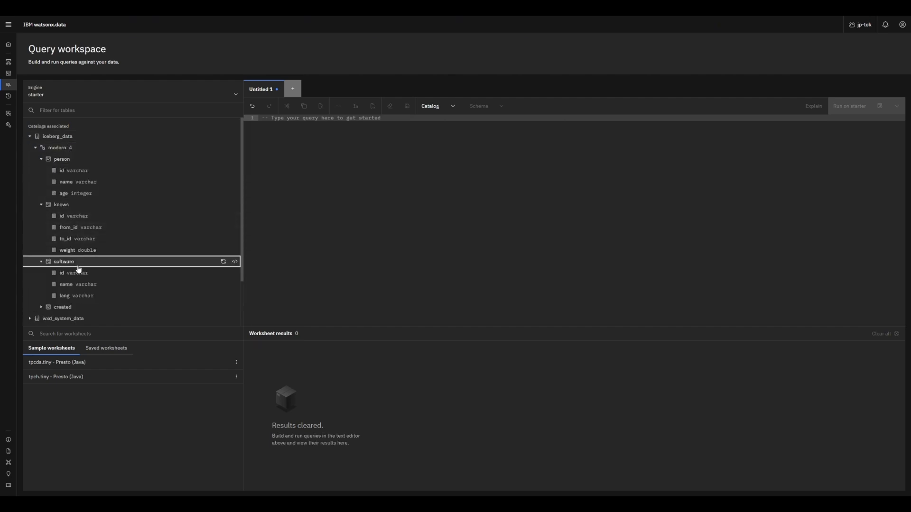
pyautogui.click(93, 308)
pyautogui.scroll(-2, 95, 288)
pyautogui.scroll(2, 175, 214)
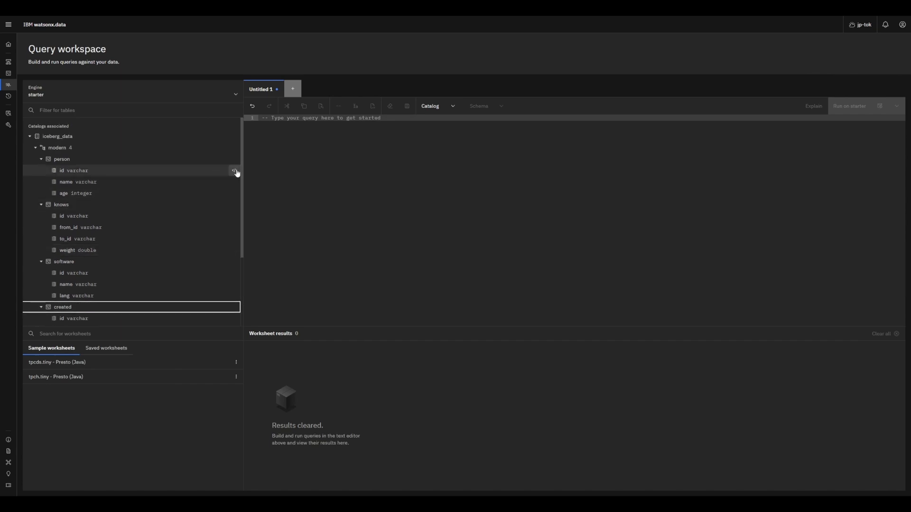
# Generate a SELECT query on person's id column and run it on the starter engine.
pyautogui.click(235, 172)
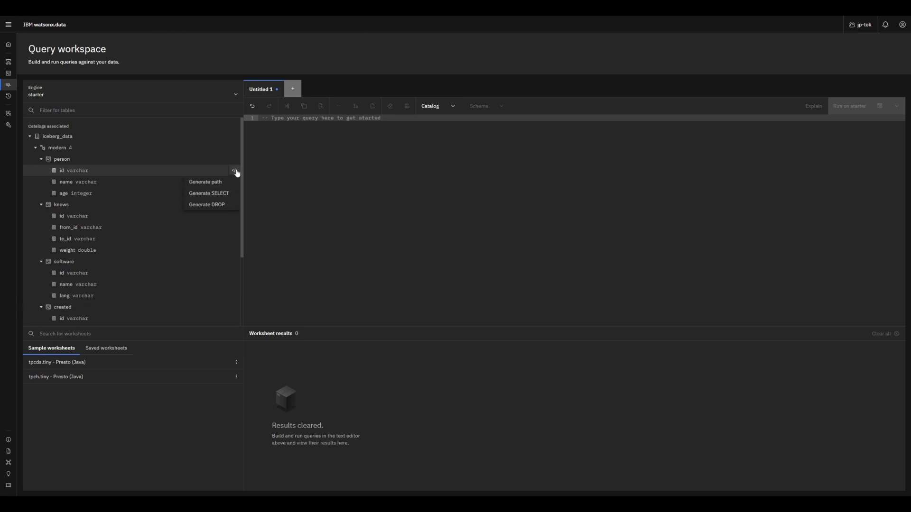
pyautogui.click(219, 194)
pyautogui.click(852, 106)
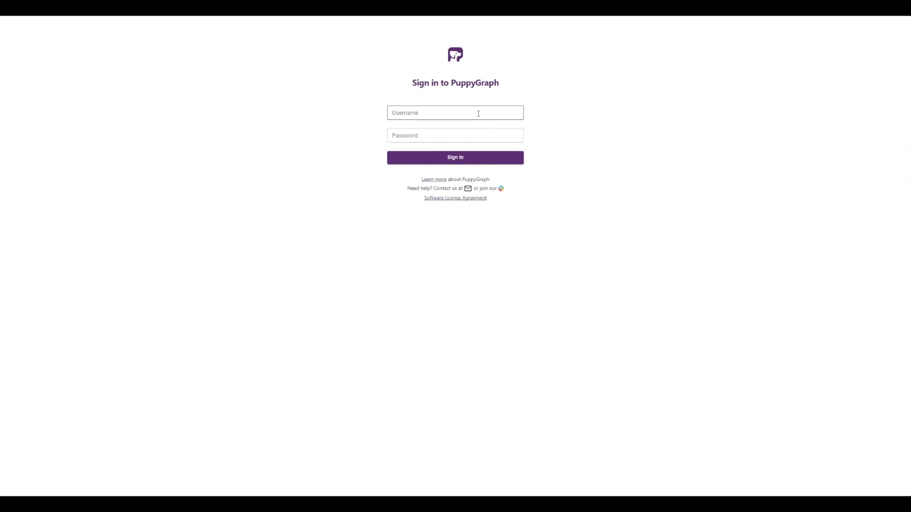
# Sign in to PuppyGraph with the account username and password.
pyautogui.click(478, 114)
pyautogui.write('puppygraph')
pyautogui.click(423, 136)
pyautogui.write('puppygraph123')
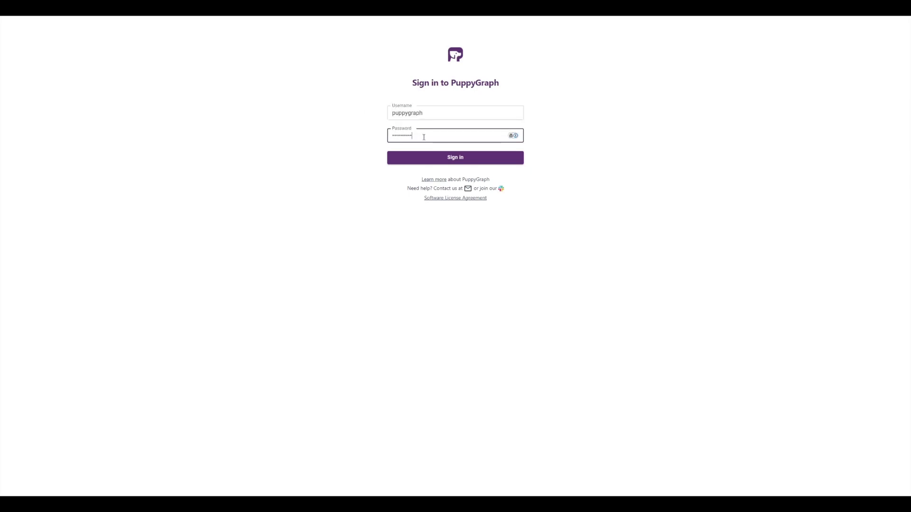
pyautogui.press('Return')
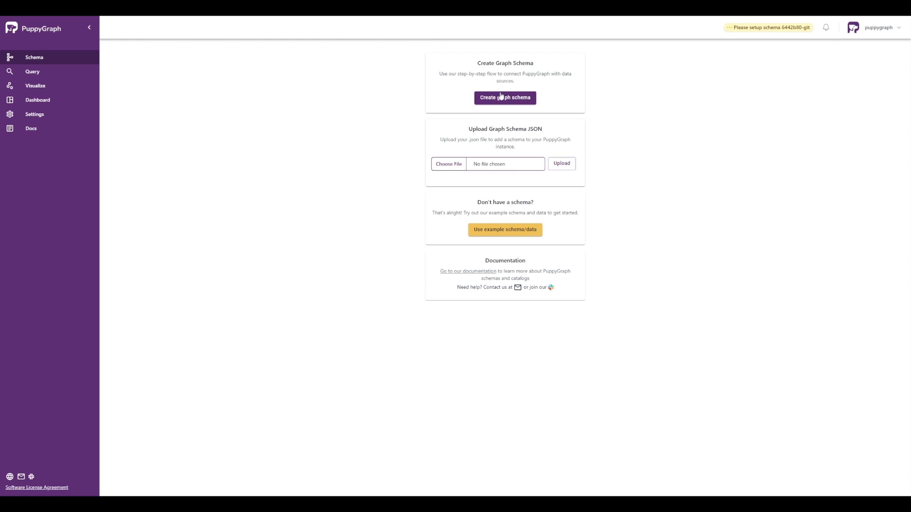
# Create a graph schema with a Presto catalog named test_watsonx and move to the Username field.
pyautogui.click(501, 97)
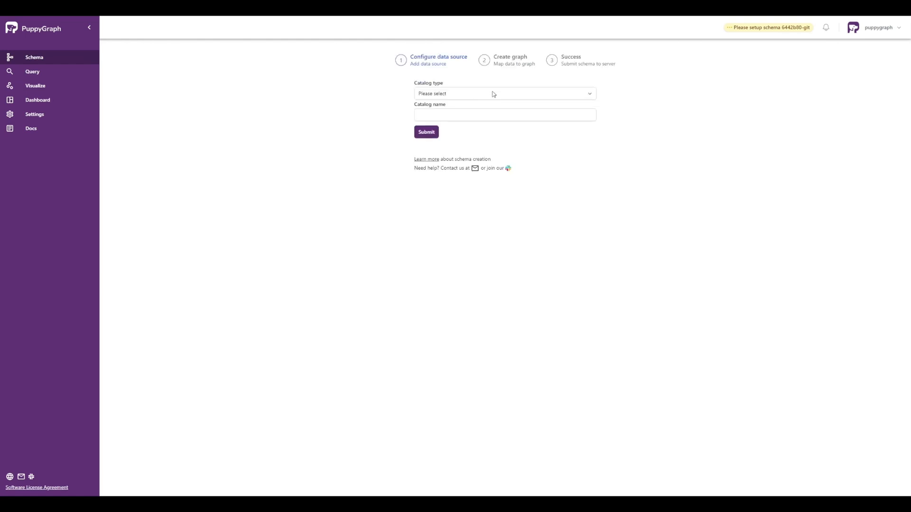
pyautogui.click(494, 94)
pyautogui.click(464, 197)
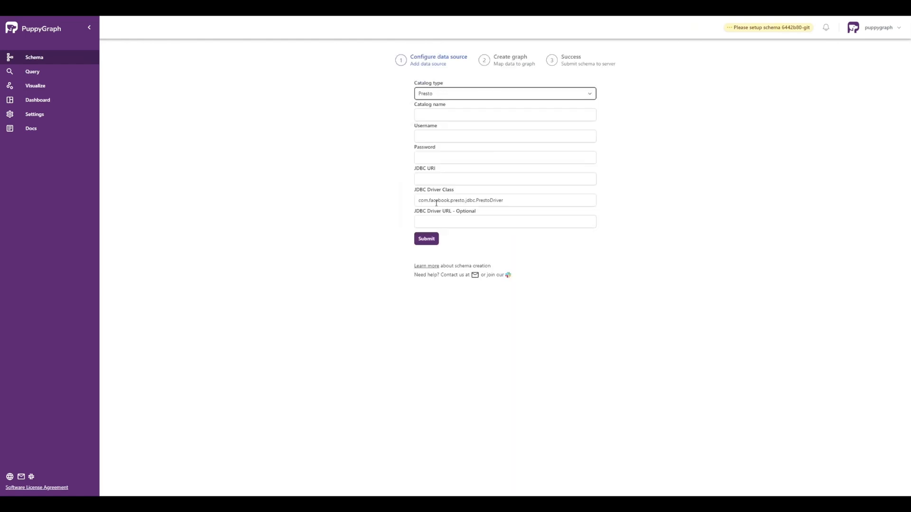
pyautogui.click(461, 114)
pyautogui.write('test')
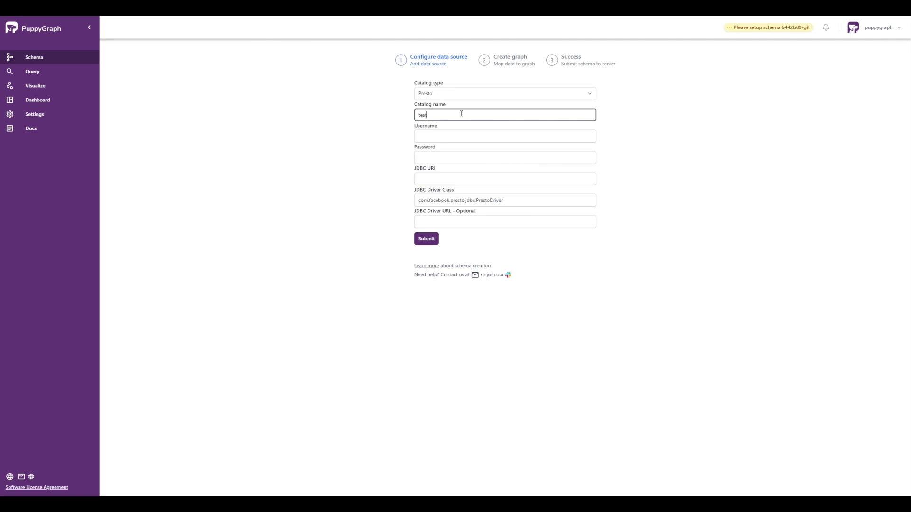
pyautogui.write('_watsonx')
pyautogui.click(456, 136)
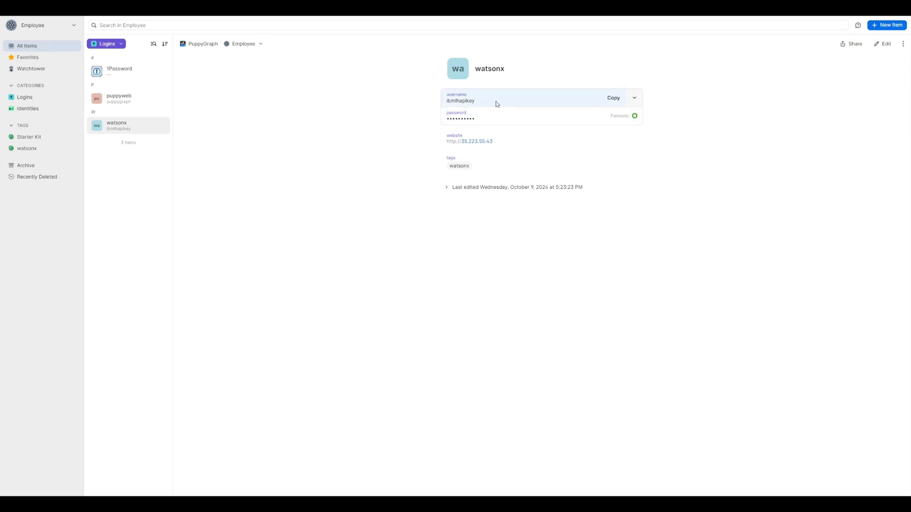
# Copy the watsonx login's username from 1Password into PuppyGraph's Username field, then copy its password.
pyautogui.click(614, 99)
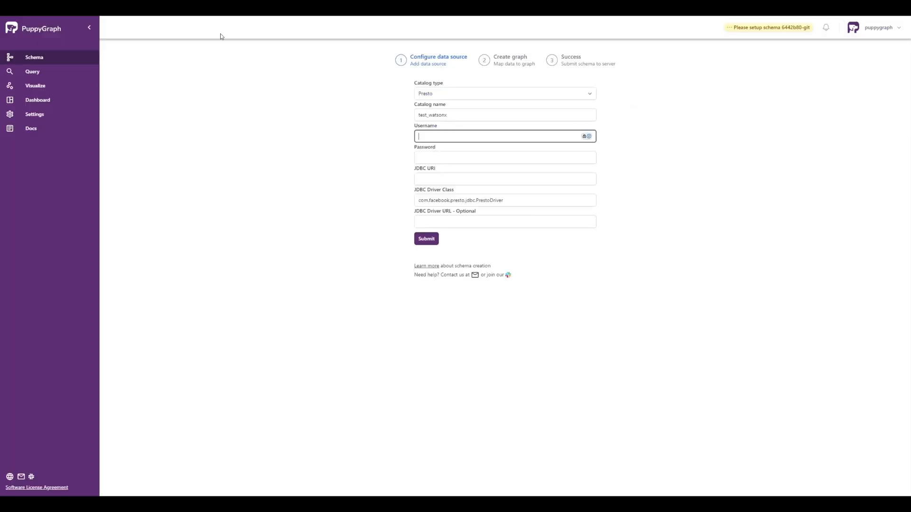
pyautogui.hotkey('ctrl', 'v')
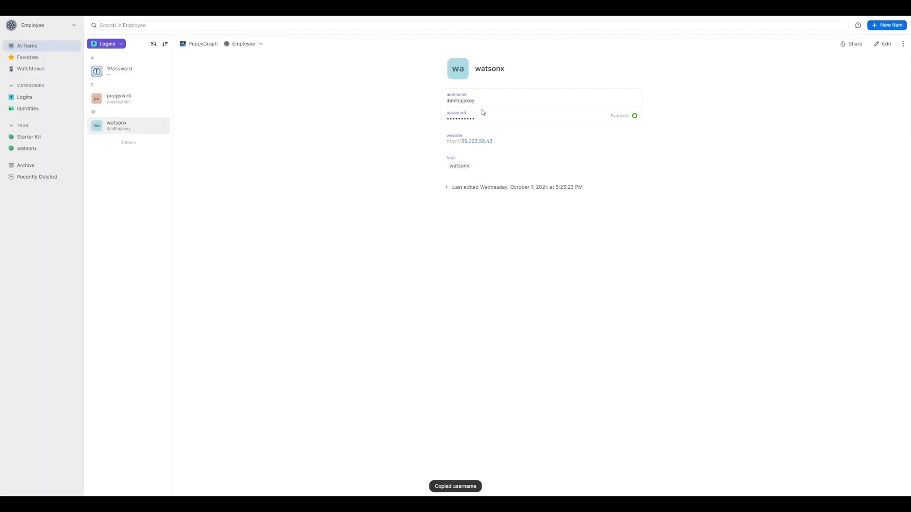
pyautogui.click(614, 115)
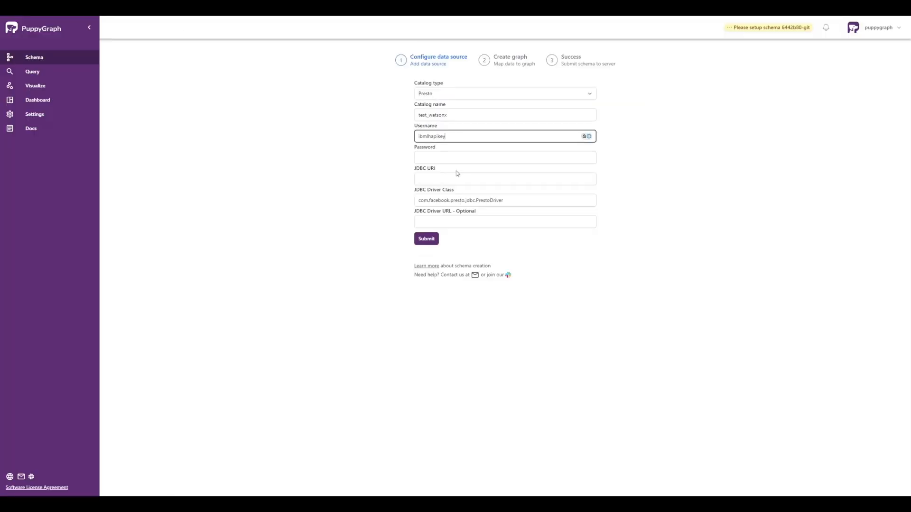
# Paste the data source password and start the JDBC URI with jdbc:presto://.
pyautogui.click(461, 158)
pyautogui.hotkey('ctrl', 'v')
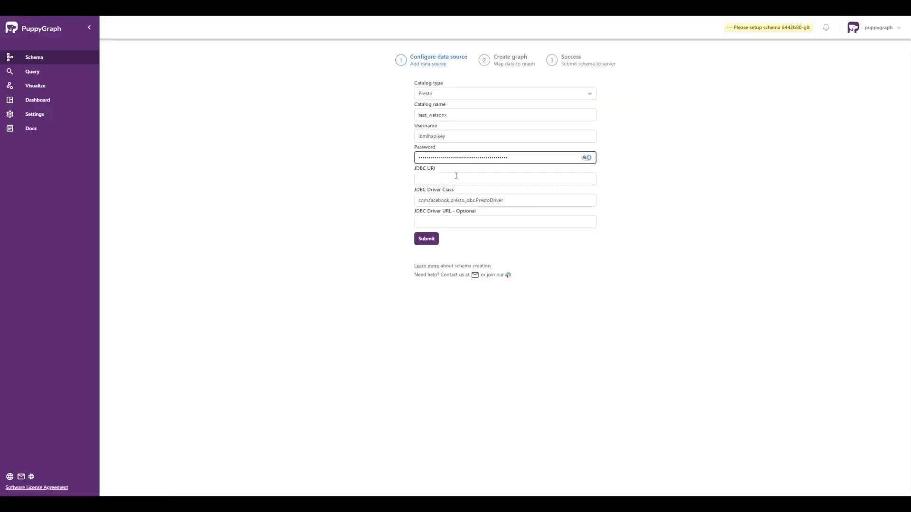
pyautogui.click(456, 176)
pyautogui.write('jdbc:pr')
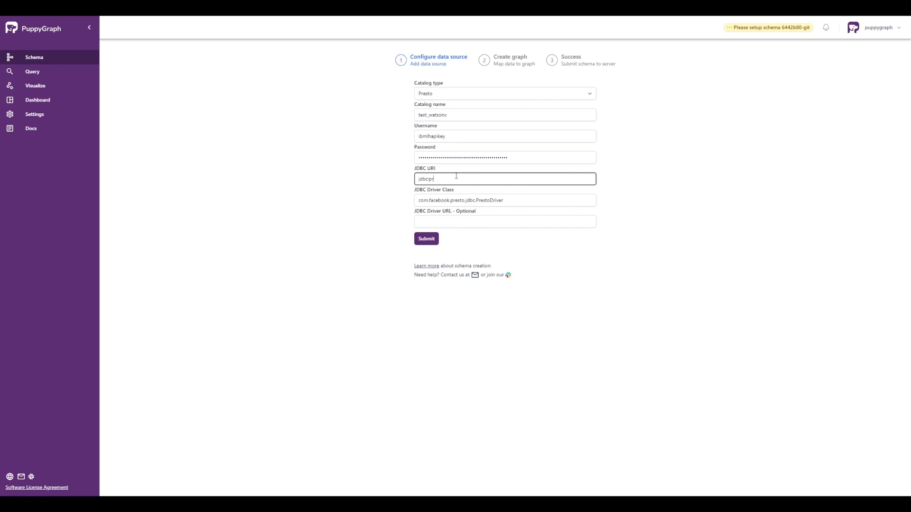
pyautogui.write('esto://')
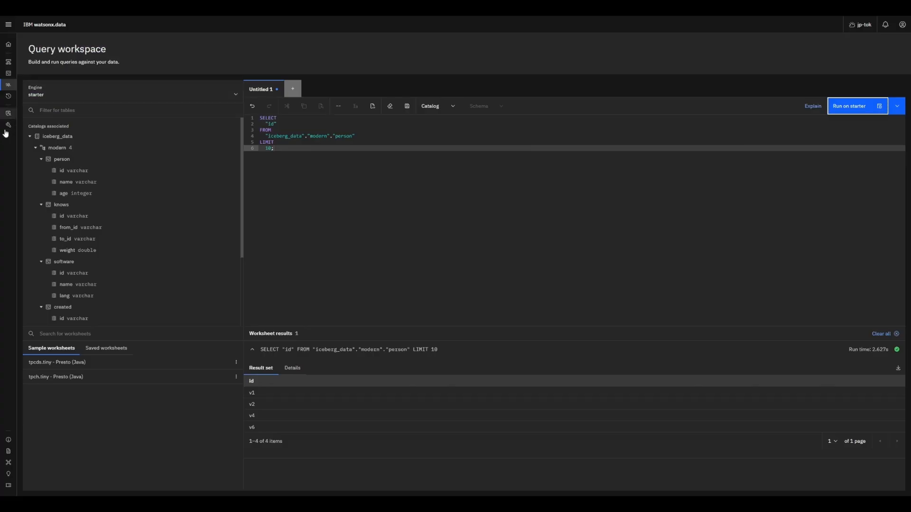
# Copy the starter engine hostname from watsonx.data connection information into the JDBC URI.
pyautogui.click(8, 125)
pyautogui.click(80, 133)
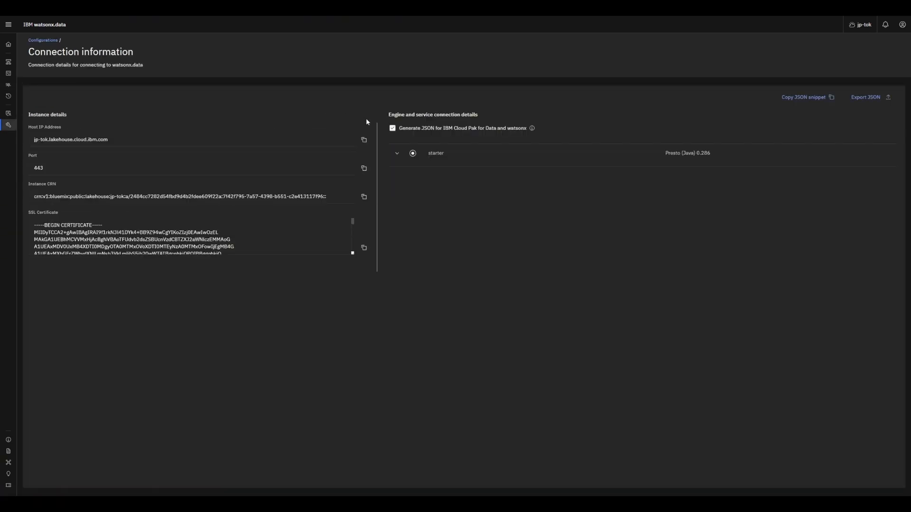
pyautogui.click(396, 152)
pyautogui.click(883, 180)
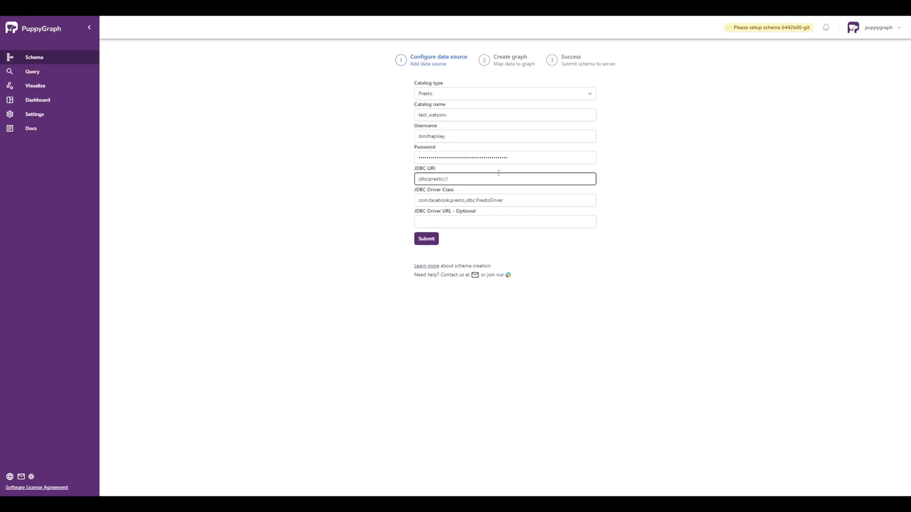
pyautogui.hotkey('ctrl', 'v')
# Finish the JDBC URI with :32292/iceberg_data?SSL=true and submit the test_watsonx data source.
pyautogui.write(':32292')
pyautogui.write('/iceb')
pyautogui.write('erg')
pyautogui.write('_data')
pyautogui.write('1')
pyautogui.write('SSL=')
pyautogui.write('true')
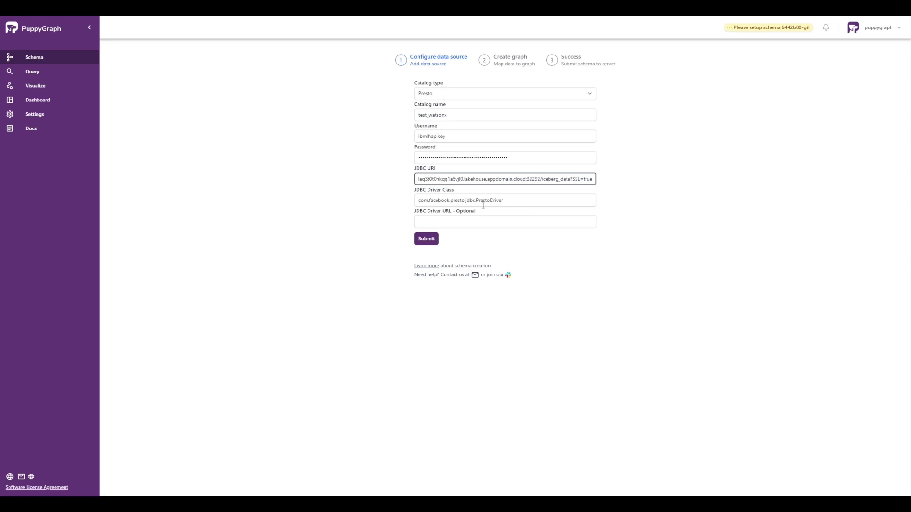
pyautogui.click(424, 241)
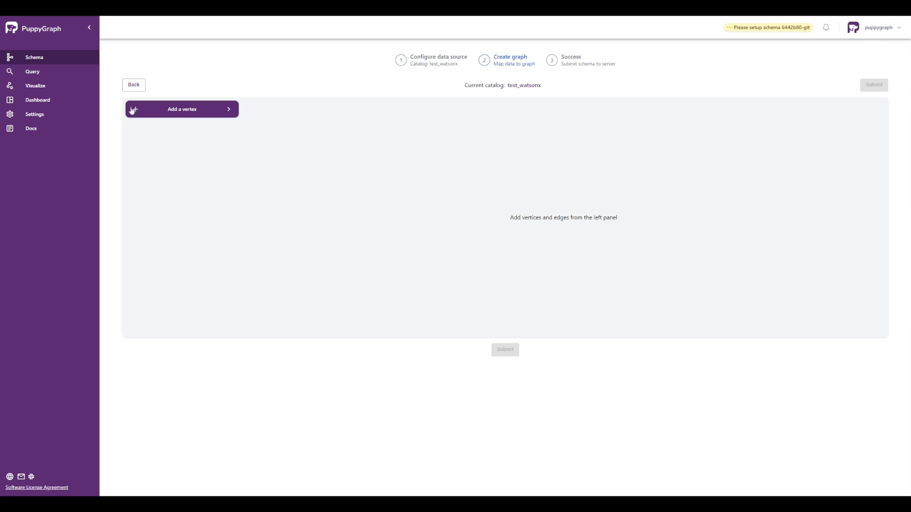
# Add the person table as a vertex in the graph.
pyautogui.click(183, 114)
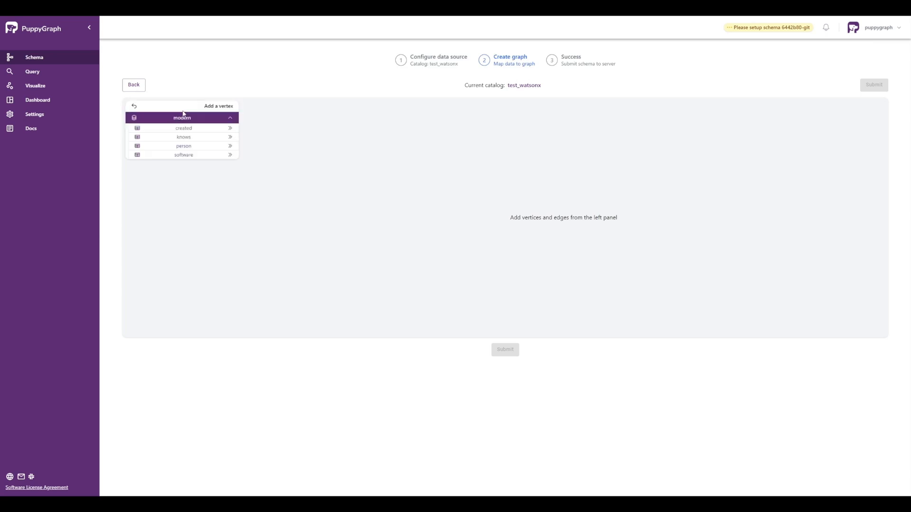
pyautogui.click(193, 147)
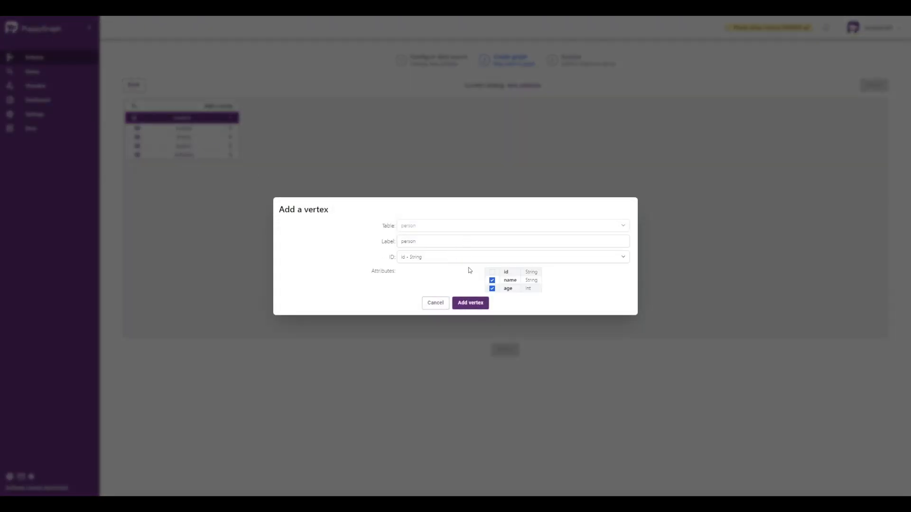
pyautogui.click(471, 303)
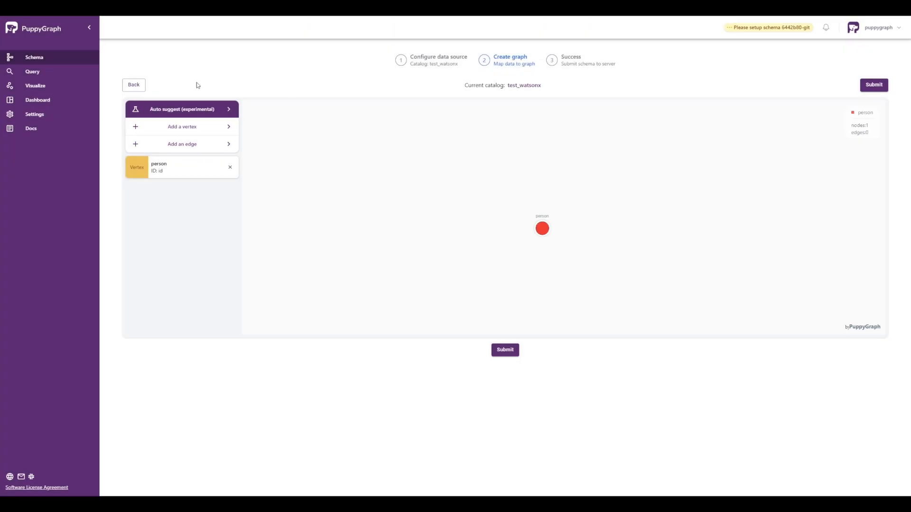
# Auto-suggest neighbours from person, adding the software vertex and created and knows edges.
pyautogui.click(180, 110)
pyautogui.click(479, 237)
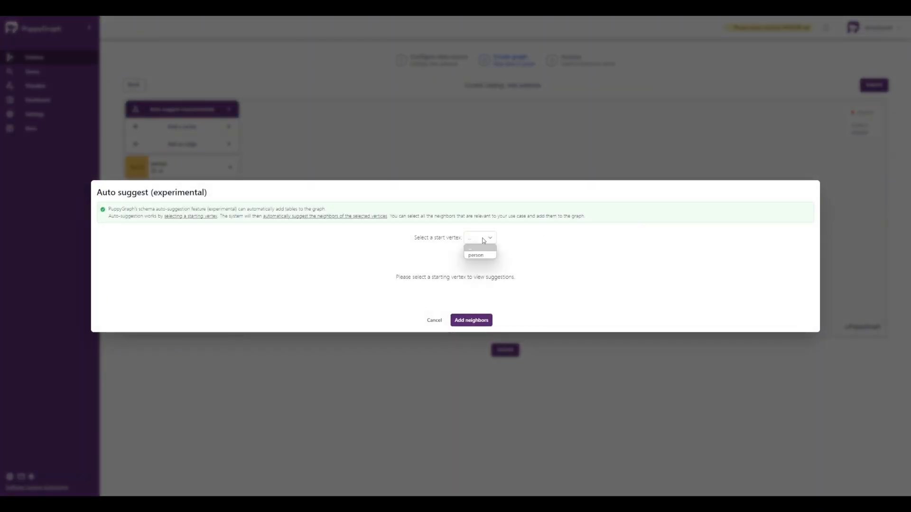
pyautogui.click(480, 255)
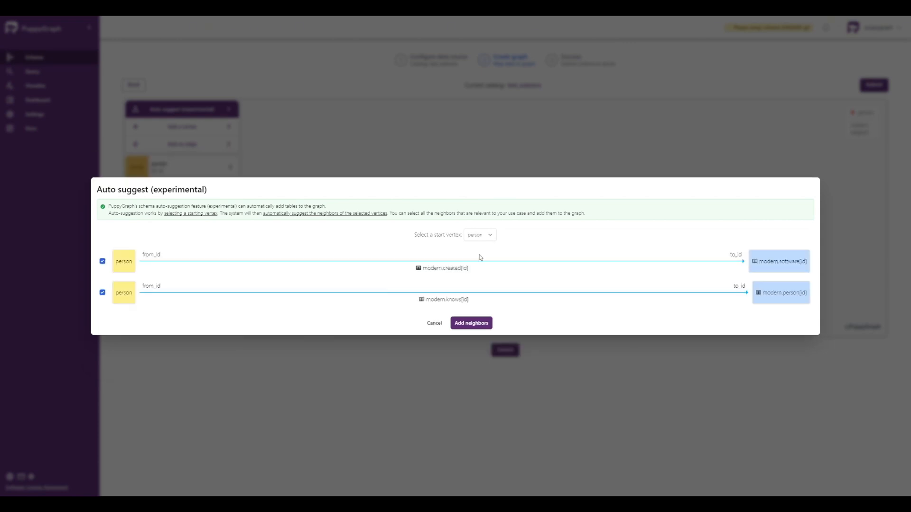
pyautogui.click(474, 324)
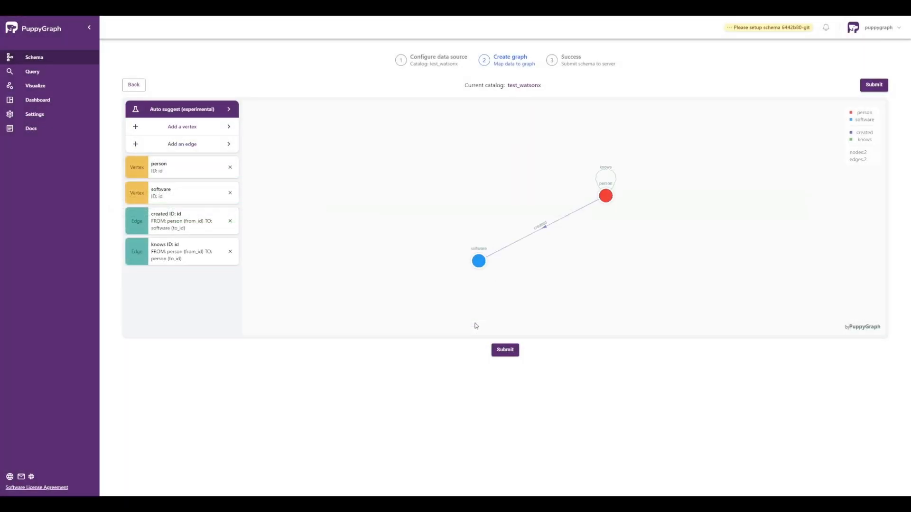
# Submit the person–software graph schema to the PuppyGraph server.
pyautogui.click(505, 351)
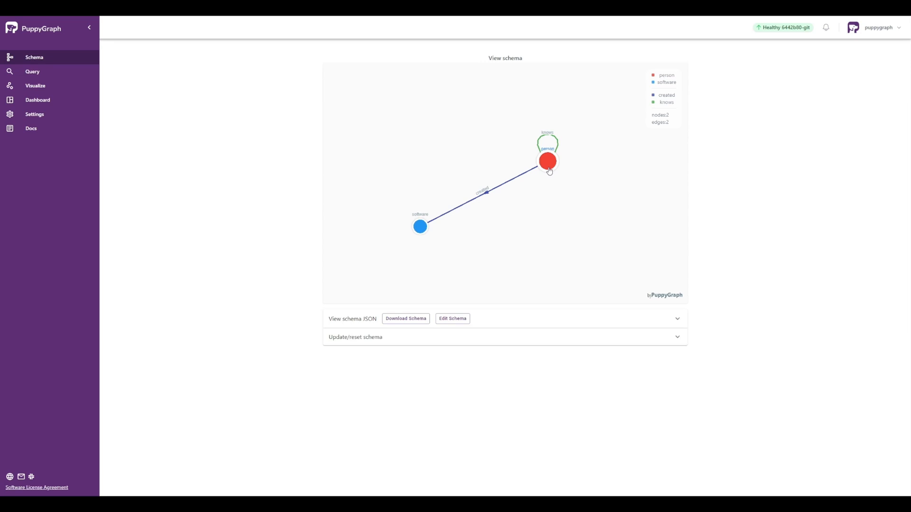
# Inspect the schema nodes, then open the Dashboard showing 6 vertices and 6 edges.
pyautogui.moveTo(548, 171)
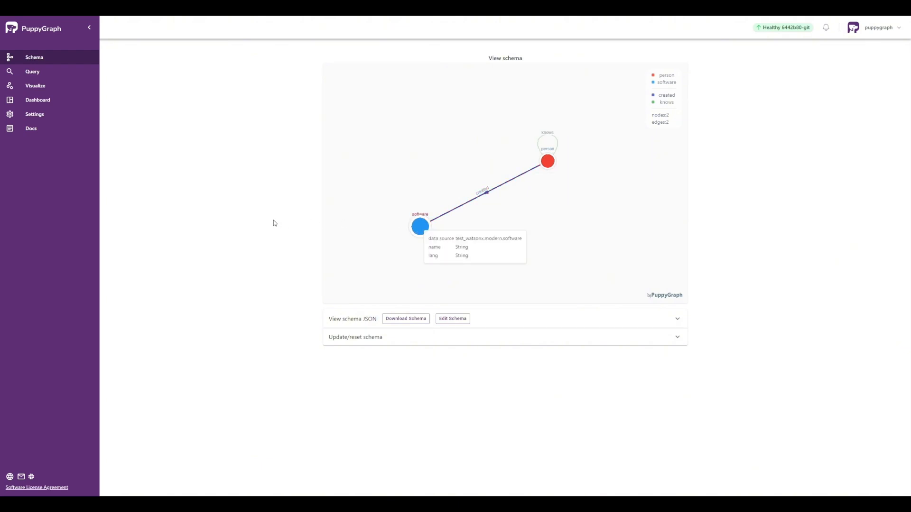
pyautogui.click(65, 100)
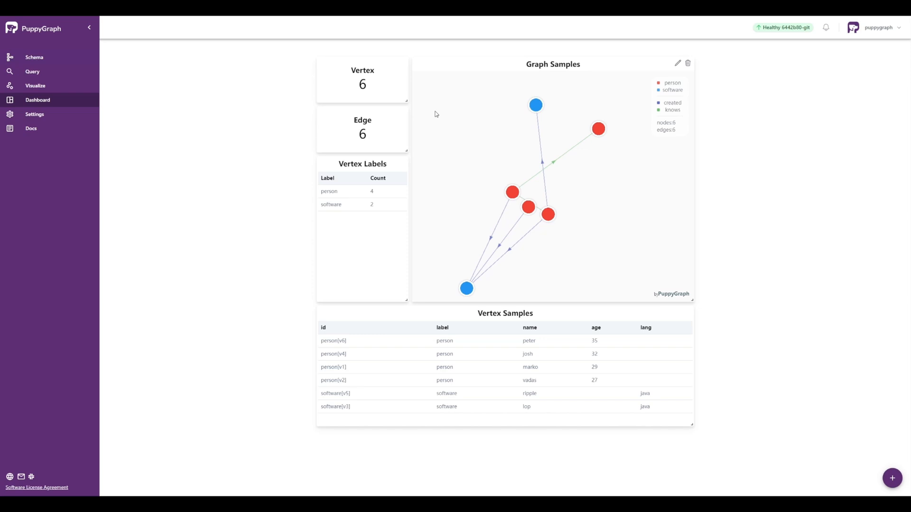
# Run the sample Gremlin query and view properties of person[v2] and the knows[e7] edge.
pyautogui.click(45, 79)
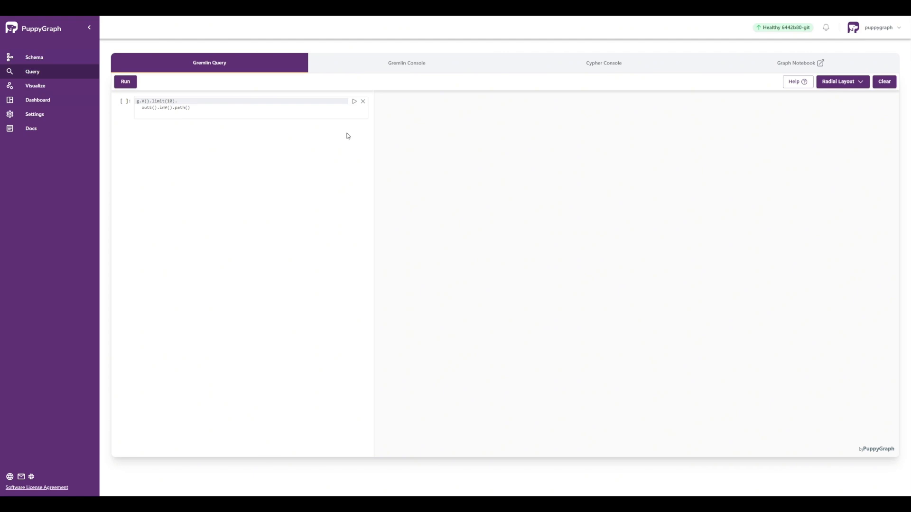
pyautogui.click(353, 102)
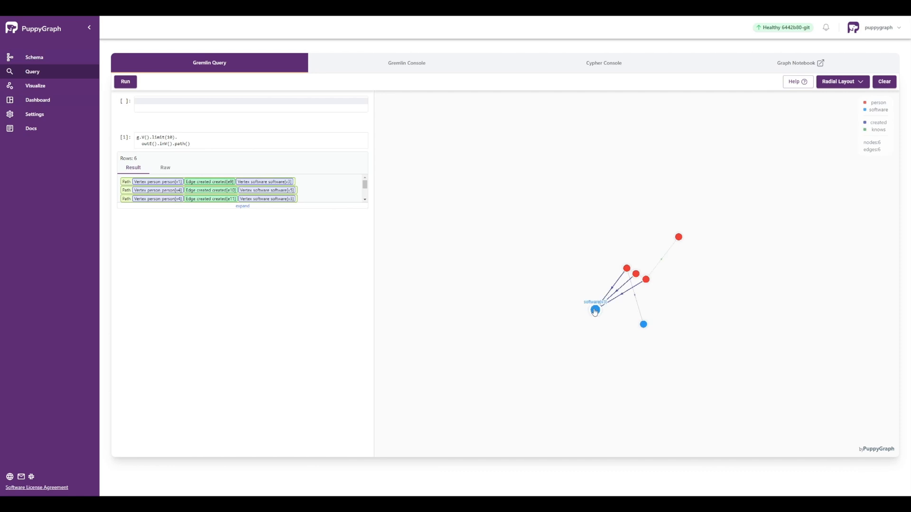
pyautogui.click(678, 236)
pyautogui.click(664, 255)
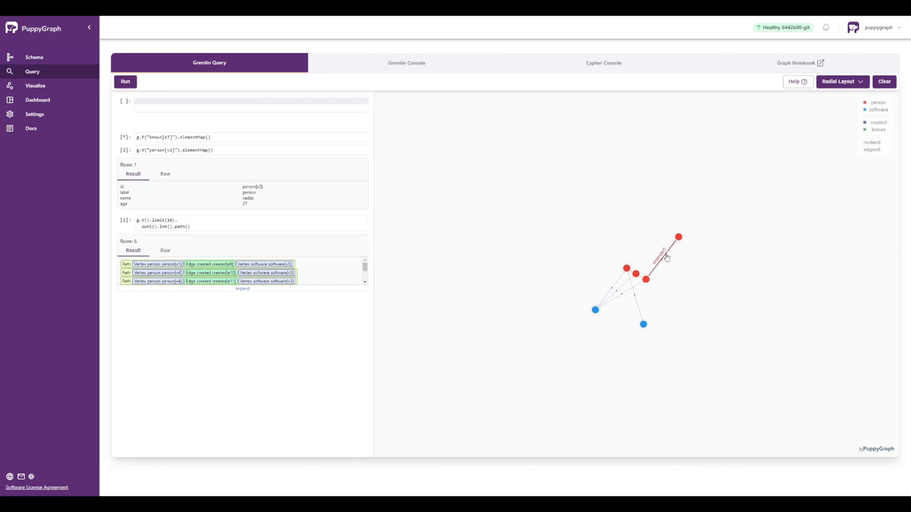
# Rearrange nodes and view properties of person[v4], knows[e8], person[v1], software[v3] and software[v5].
pyautogui.moveTo(627, 269); pyautogui.dragTo(519, 211)
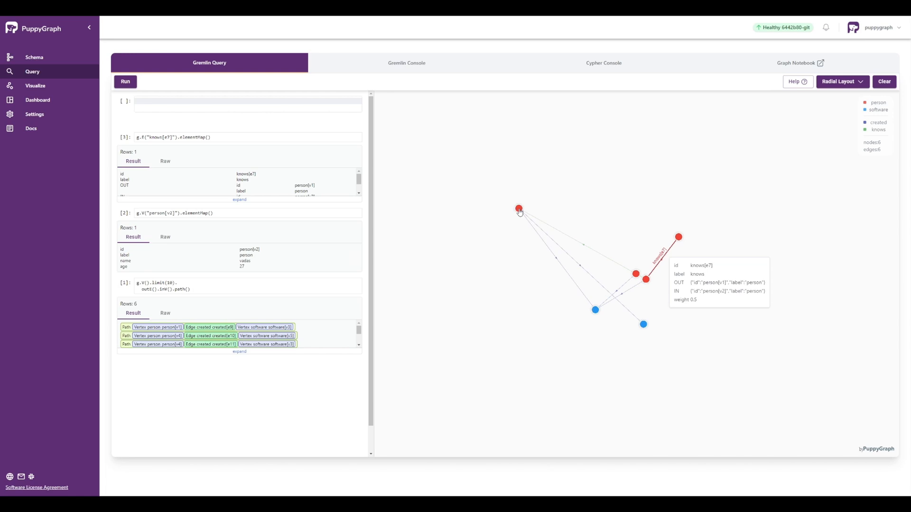
pyautogui.click(587, 247)
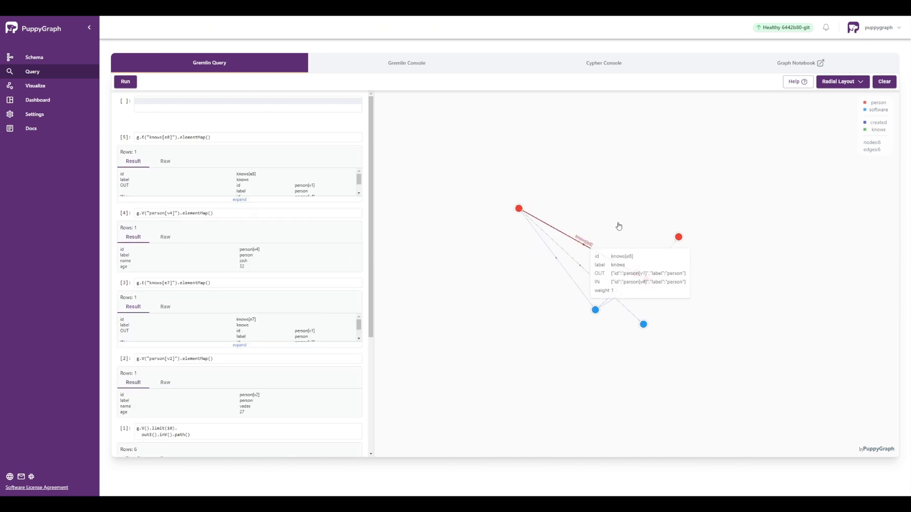
pyautogui.moveTo(646, 280); pyautogui.dragTo(629, 200)
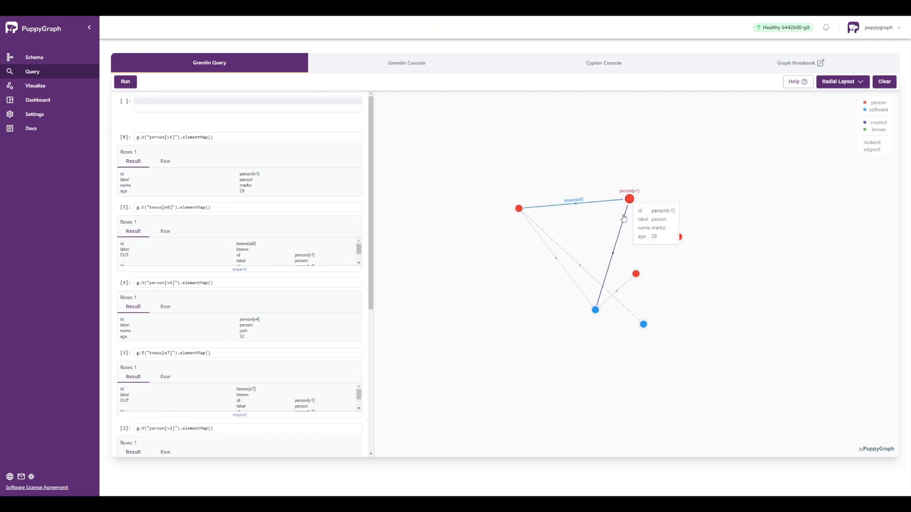
pyautogui.click(595, 310)
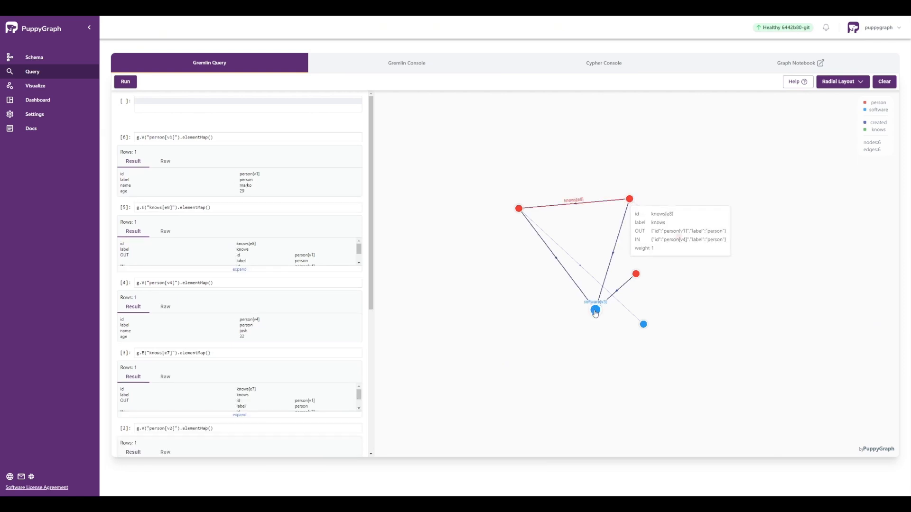
pyautogui.click(643, 325)
# Clear the graph, then paste and run the query for people person[v1] knows.
pyautogui.click(884, 81)
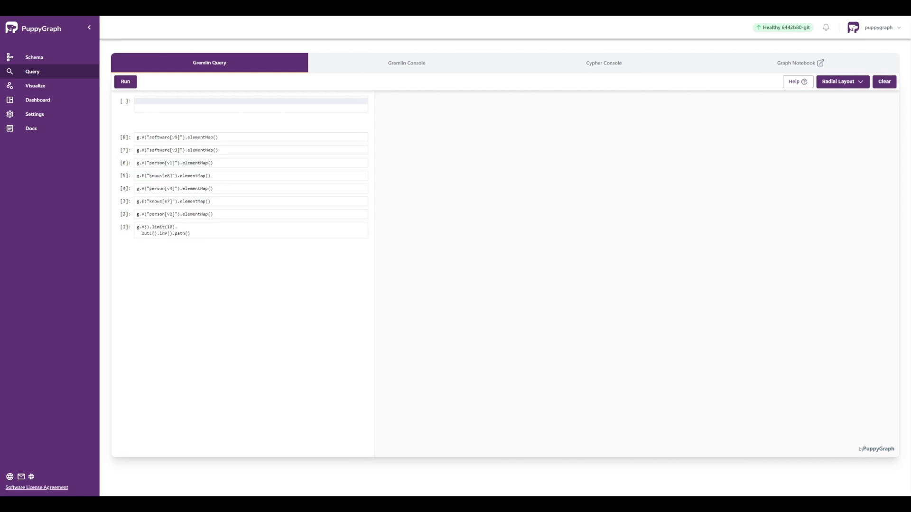
pyautogui.write("// Find All People a Specific Person Knows g.V().hasLabel('person').has('name', 'marko')   .outE('knows')   .path()")
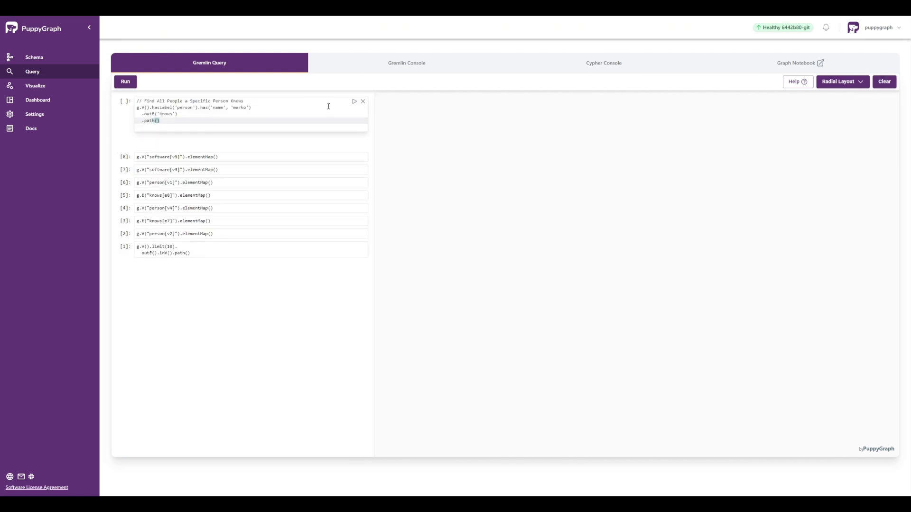
pyautogui.click(355, 103)
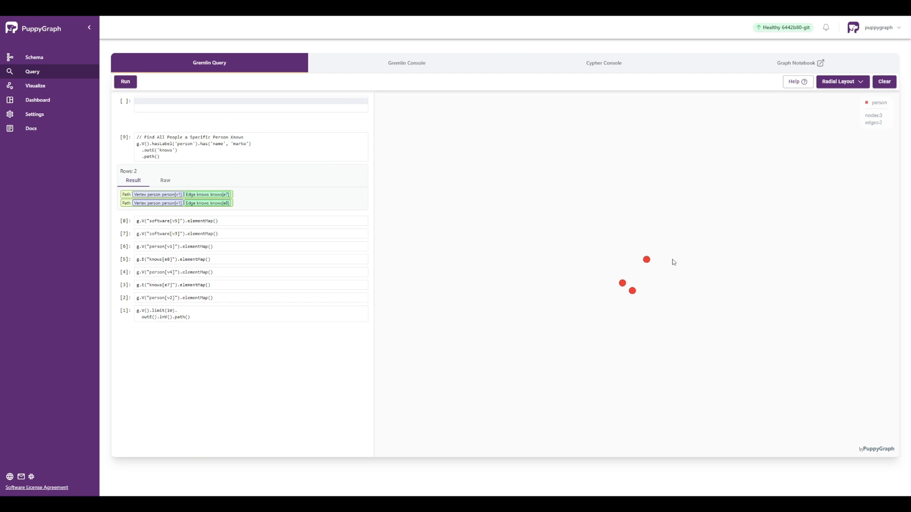
# Rearrange the result and inspect person[v1], person[v4], person[v2] and the knows[e8] edge.
pyautogui.moveTo(646, 259); pyautogui.dragTo(540, 241)
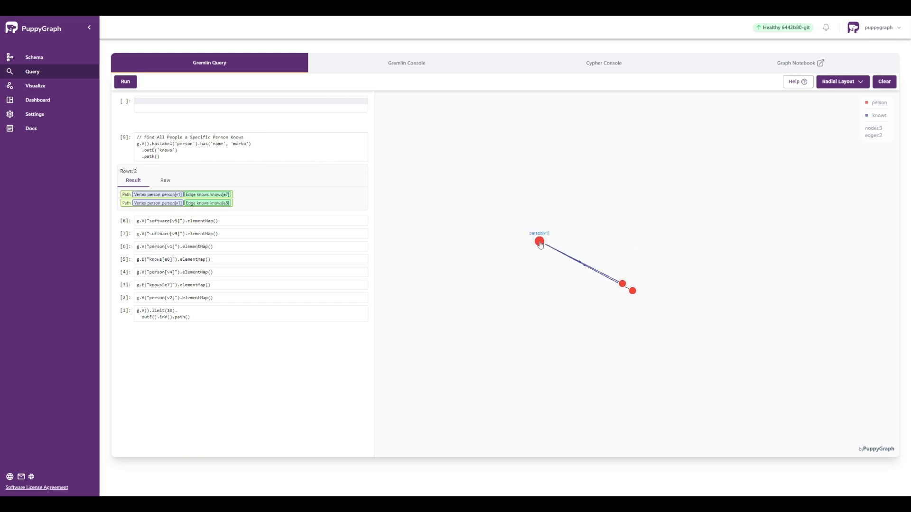
pyautogui.click(539, 242)
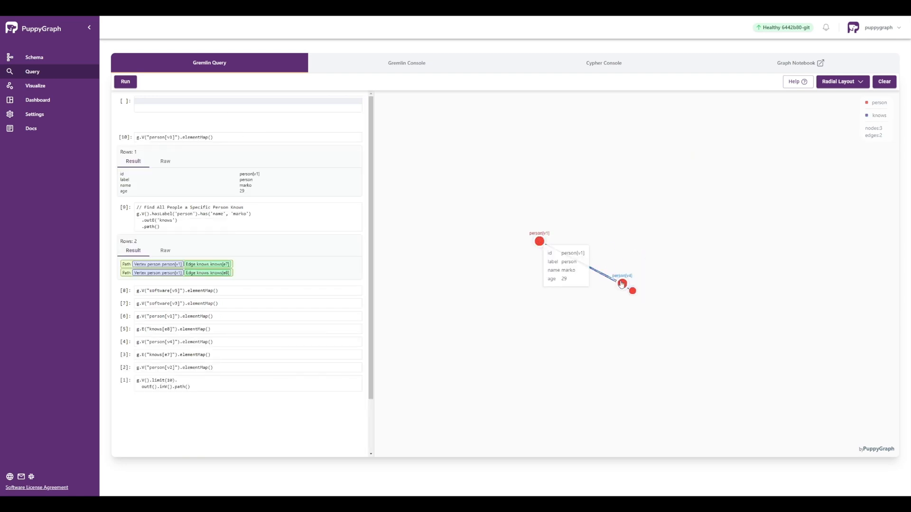
pyautogui.moveTo(622, 283); pyautogui.dragTo(627, 219)
pyautogui.click(583, 231)
pyautogui.click(627, 220)
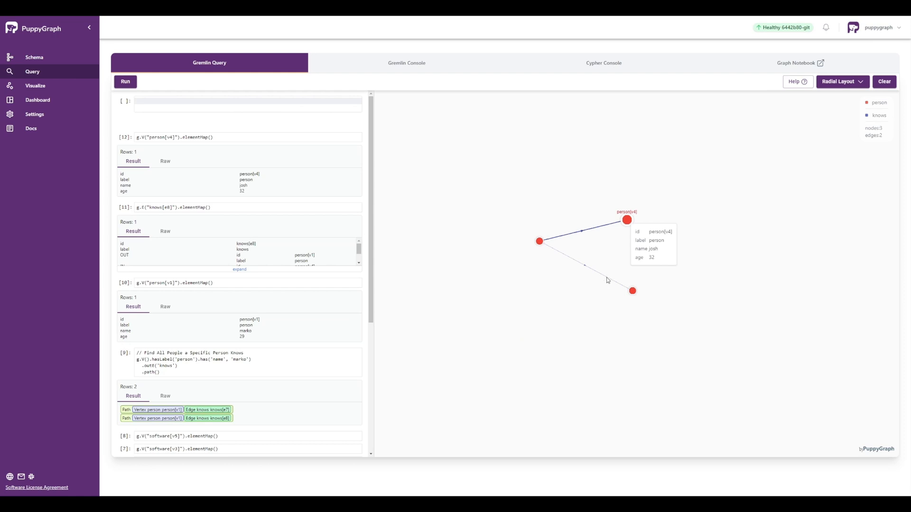
pyautogui.click(632, 291)
# Inspect knows[e7], then expand person[v2] and person[v4] with all edge labels.
pyautogui.click(612, 281)
pyautogui.rightClick(628, 221)
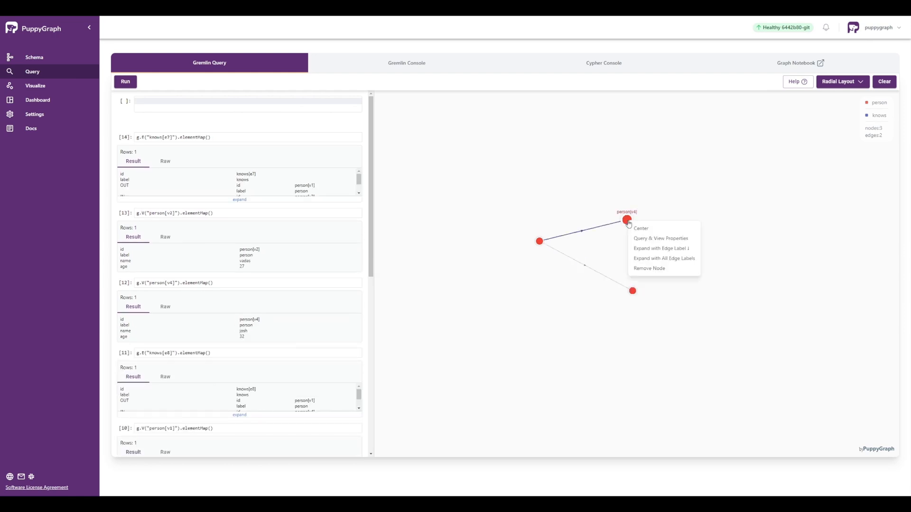
pyautogui.rightClick(632, 292)
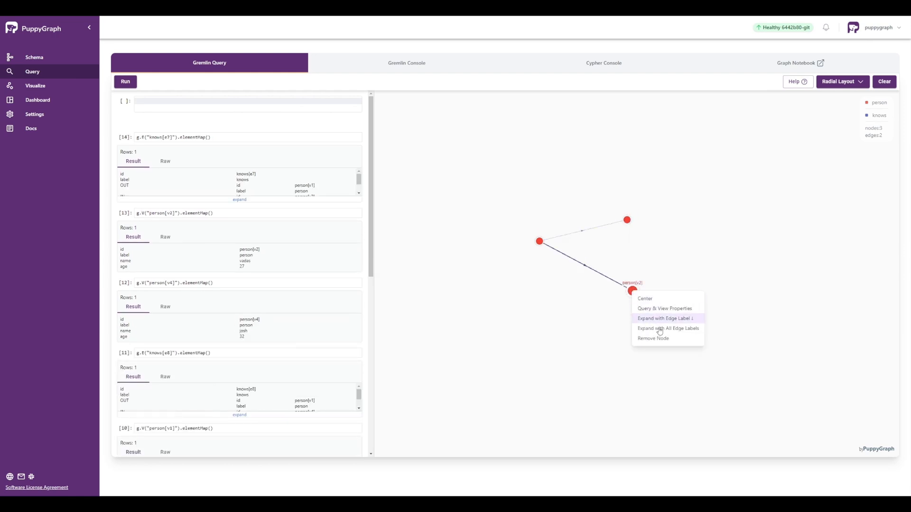
pyautogui.click(659, 329)
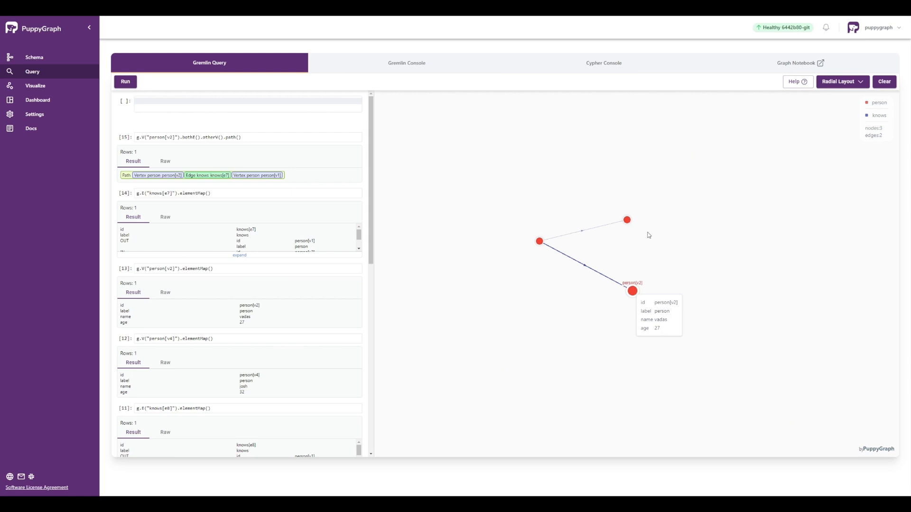
pyautogui.rightClick(629, 222)
pyautogui.click(657, 258)
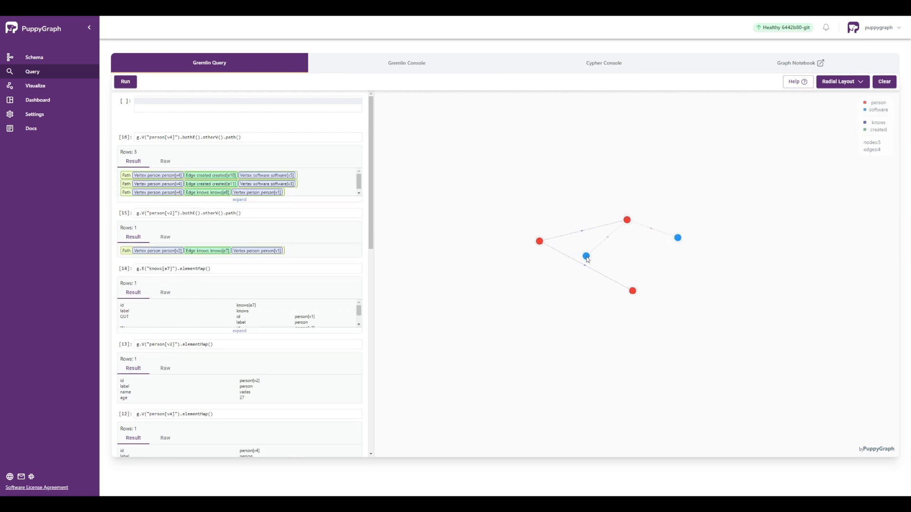
# Inspect software[v3], software[v5] and created[e10]; expand person[v1] and inspect created[e9].
pyautogui.moveTo(587, 260); pyautogui.dragTo(640, 195)
pyautogui.click(656, 186)
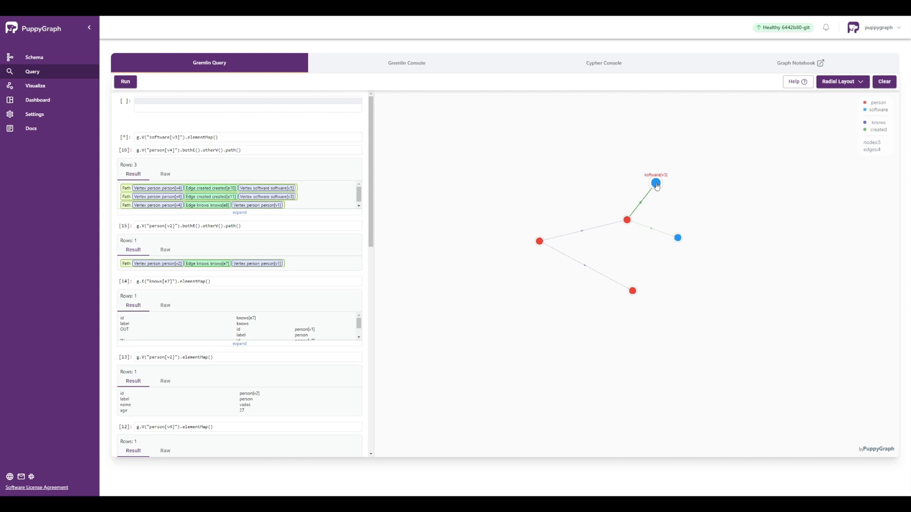
pyautogui.click(677, 239)
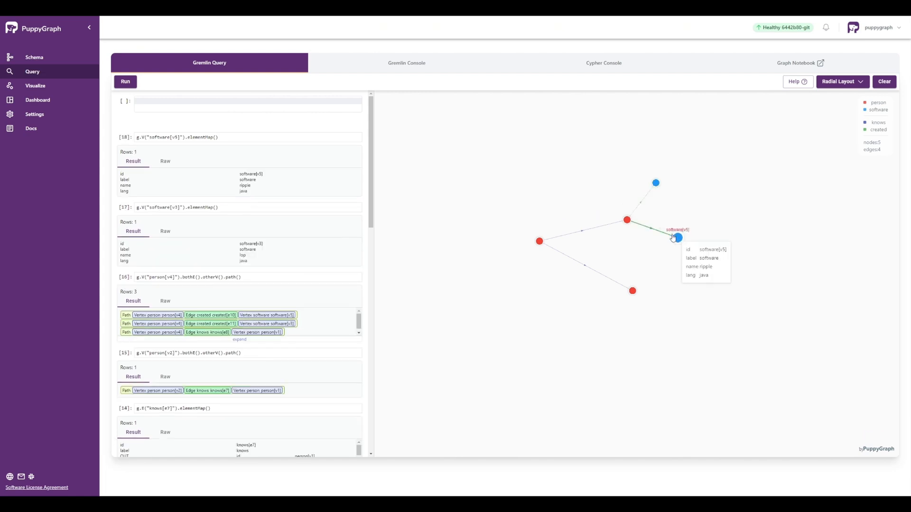
pyautogui.click(650, 232)
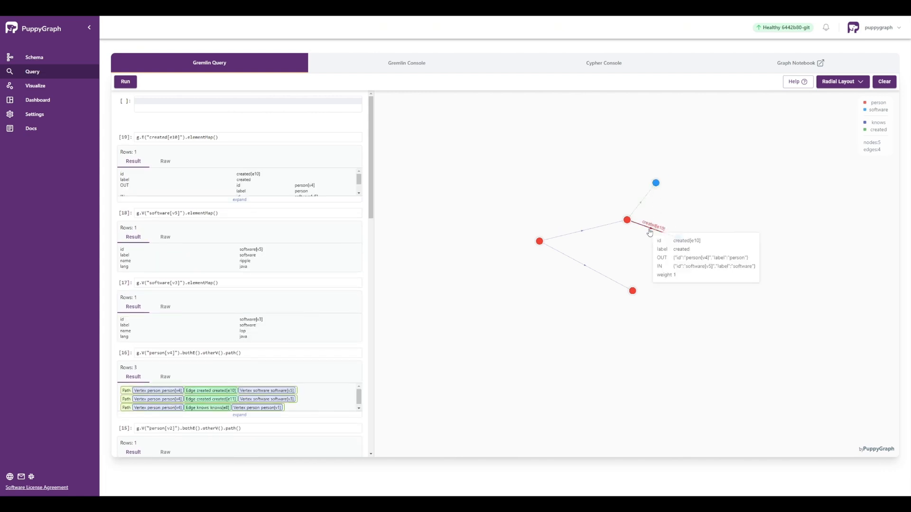
pyautogui.rightClick(541, 243)
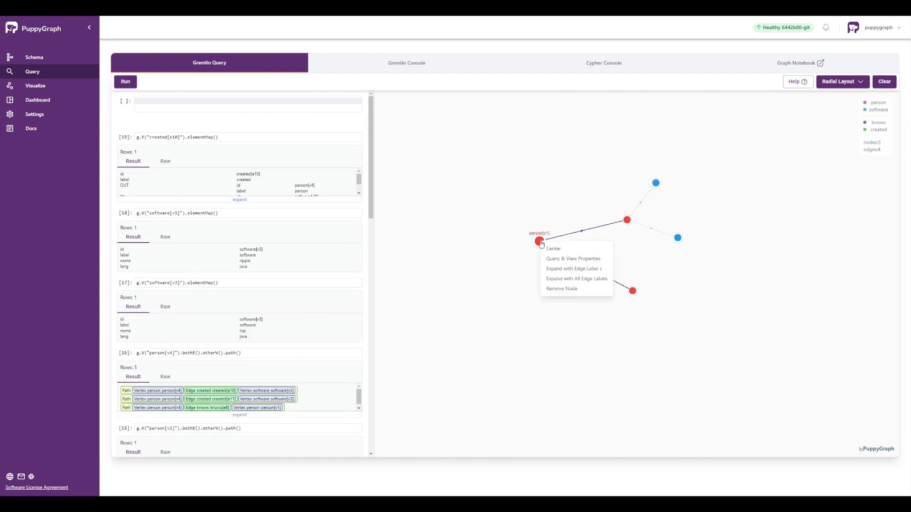
pyautogui.click(560, 280)
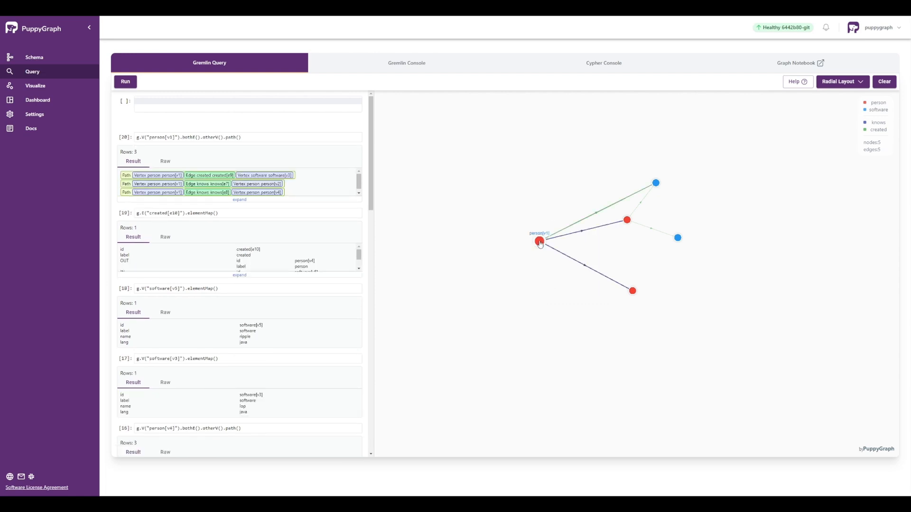
pyautogui.click(596, 220)
# Clear the graph, run the java software creators query, and apply Vertical Layout.
pyautogui.click(883, 81)
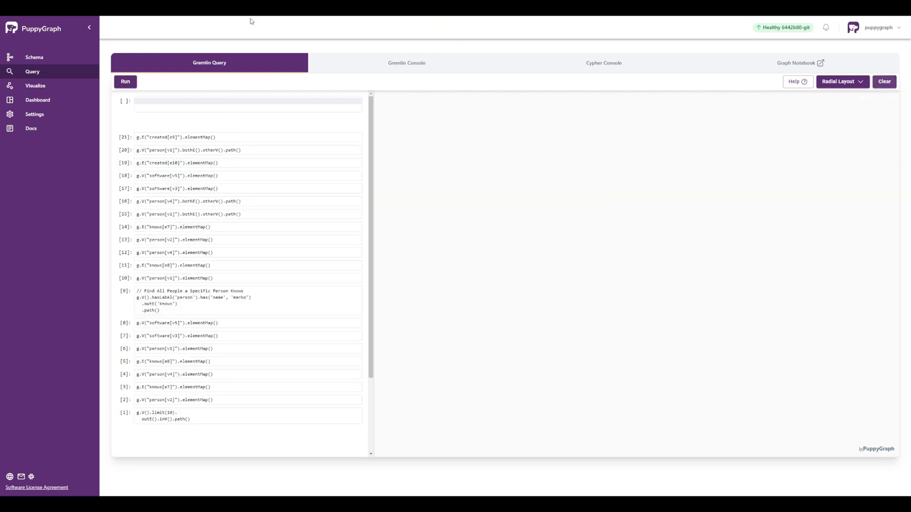
pyautogui.click(160, 102)
pyautogui.write("// Find All People Who Created Software in a Specific Programming Language g.V().hasLabel('software').has('lang', 'java')   .in('created')   .path()")
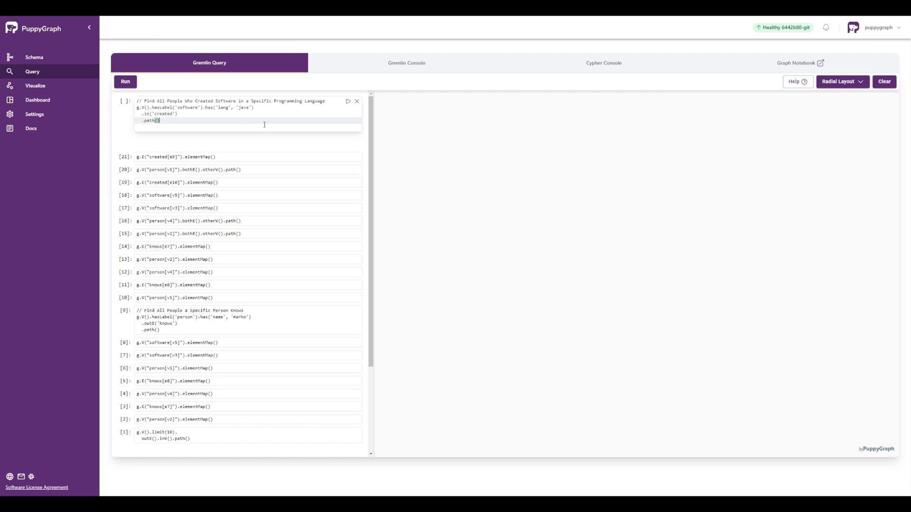
pyautogui.click(348, 101)
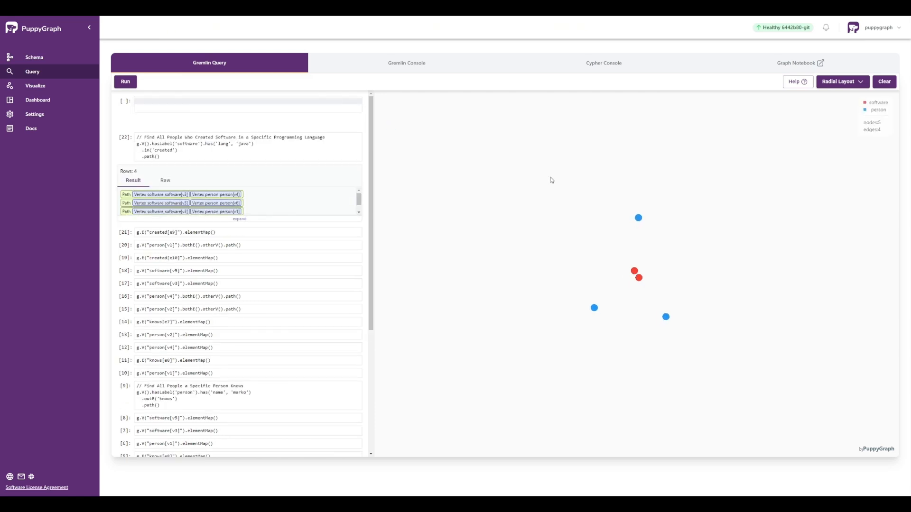
pyautogui.click(841, 81)
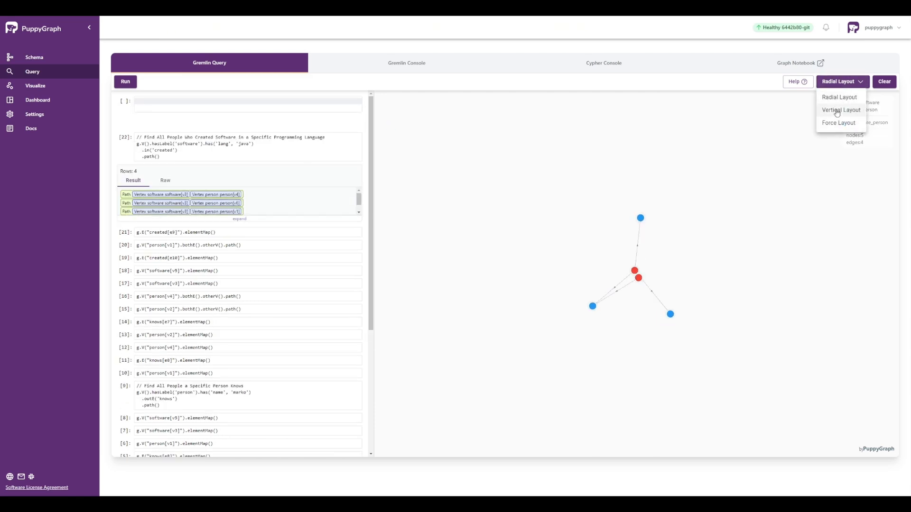
pyautogui.click(837, 111)
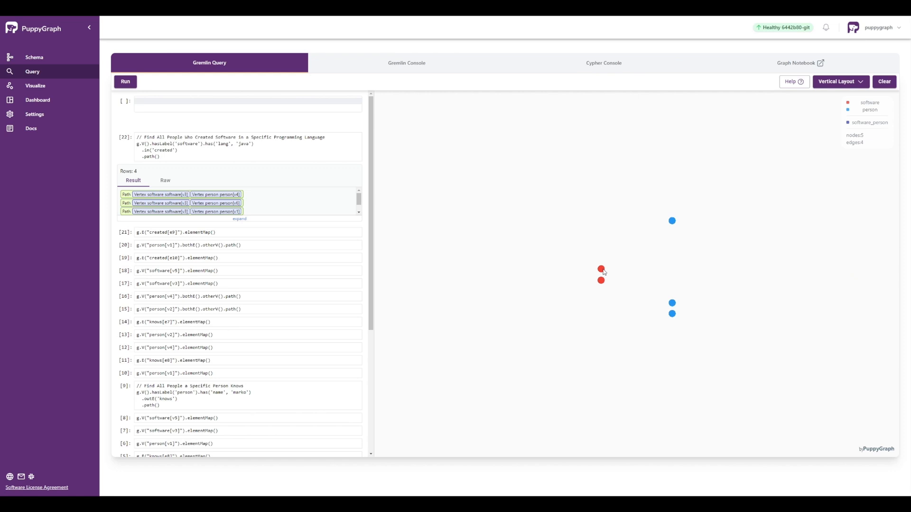
# Rearrange nodes and inspect person[v6], software[v5], person[v1] and the v5–v4 edge.
pyautogui.moveTo(602, 270); pyautogui.dragTo(604, 225)
pyautogui.click(672, 221)
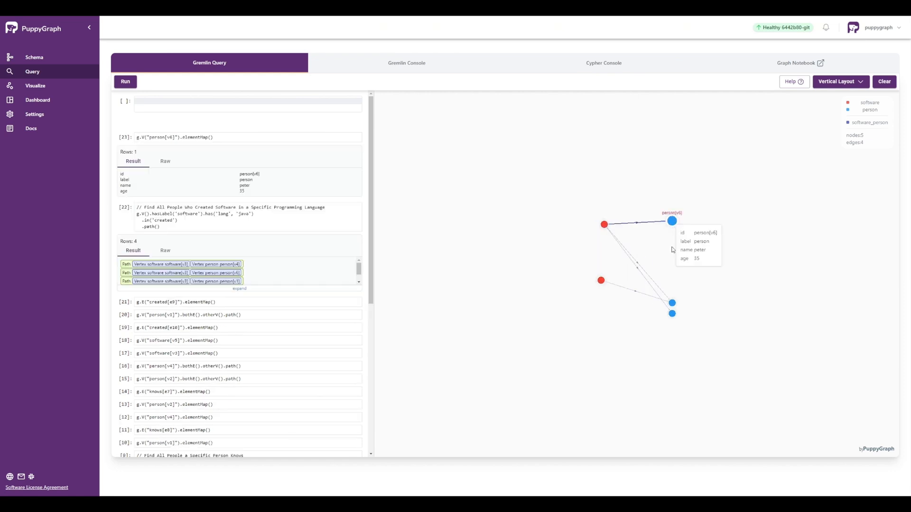
pyautogui.moveTo(673, 304); pyautogui.dragTo(680, 291)
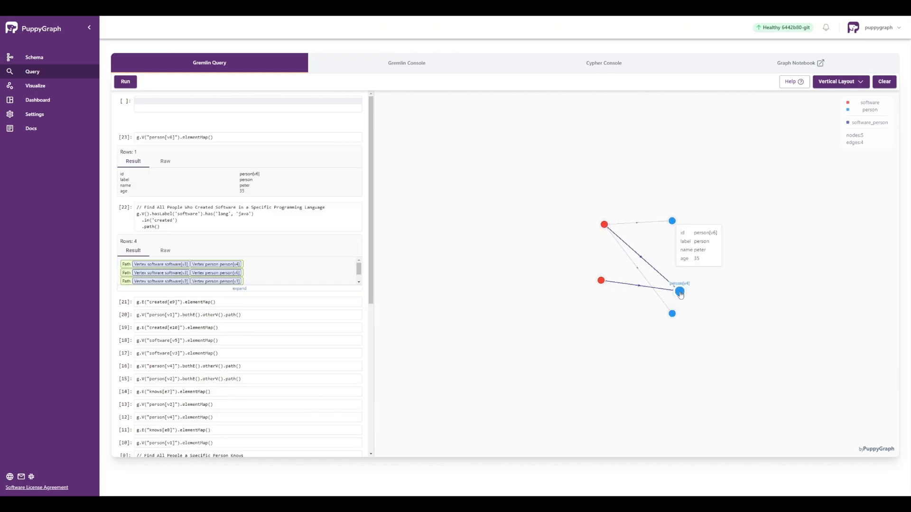
pyautogui.click(646, 291)
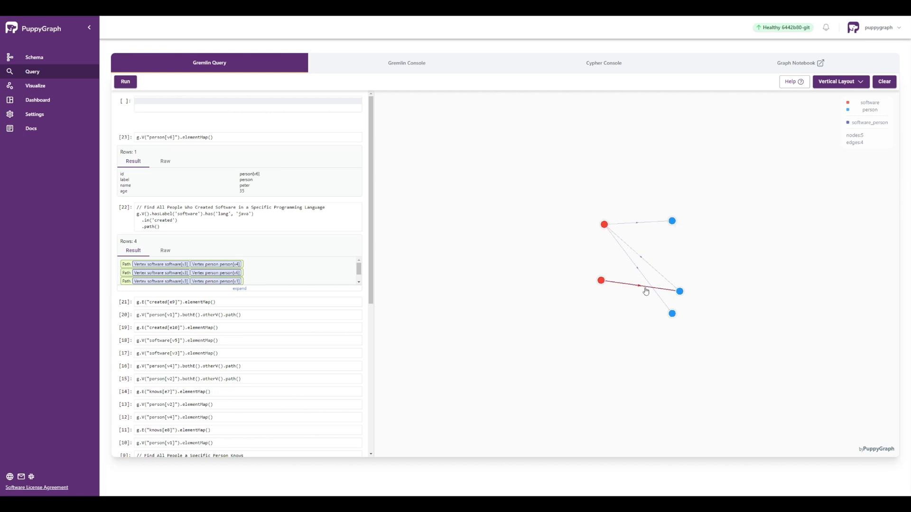
pyautogui.click(601, 282)
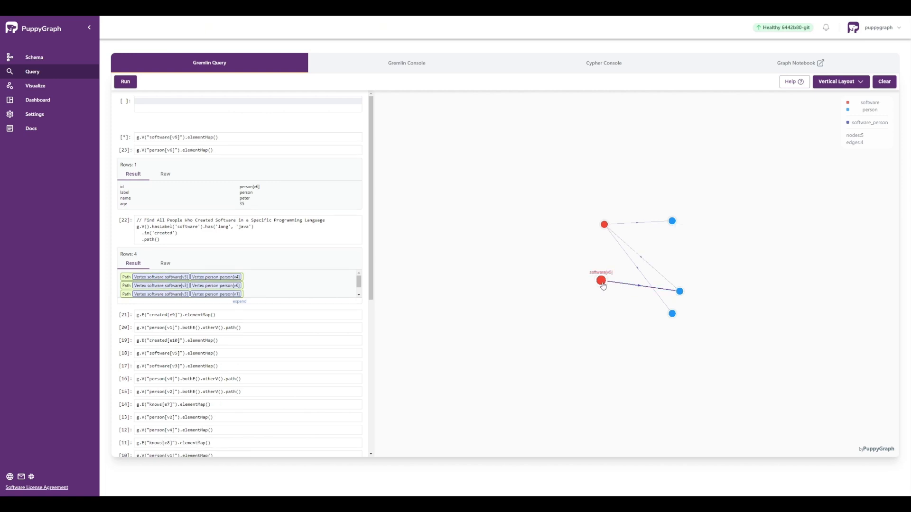
pyautogui.click(673, 316)
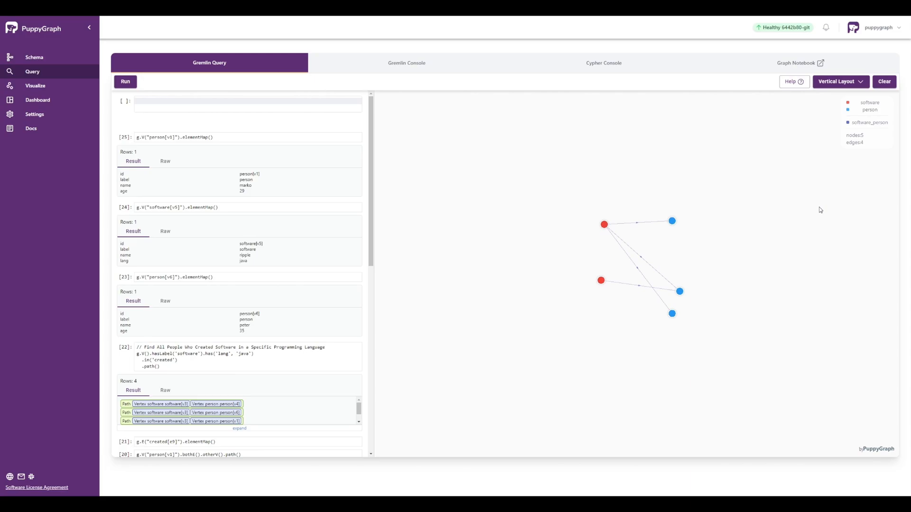